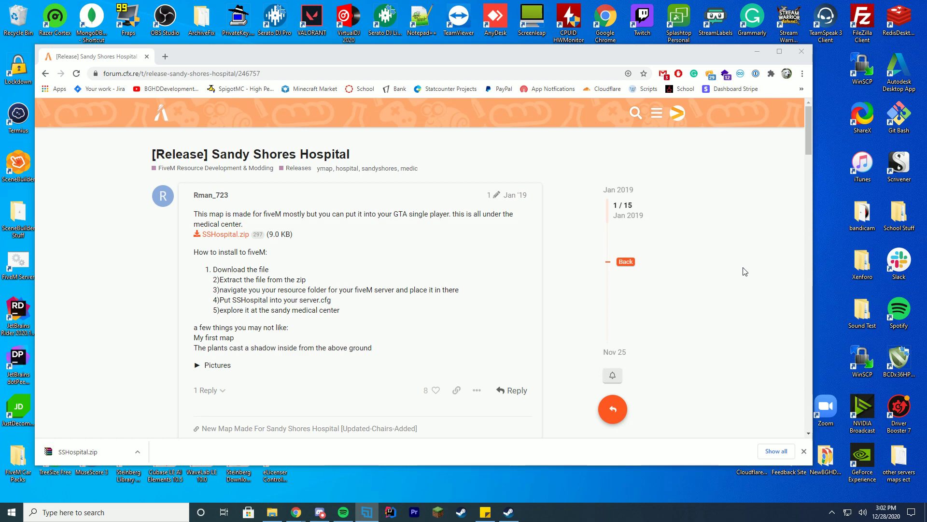
pyautogui.scroll(-4, 587, 202)
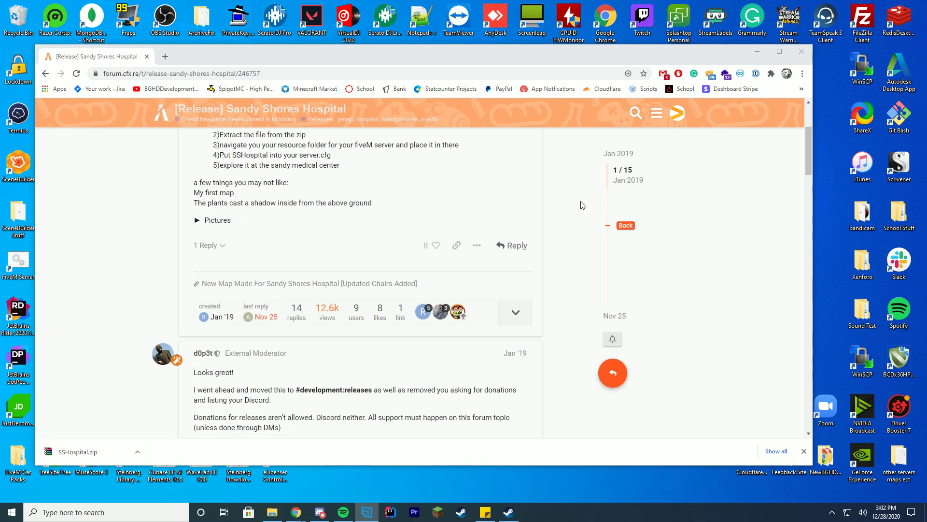
pyautogui.scroll(4, 587, 203)
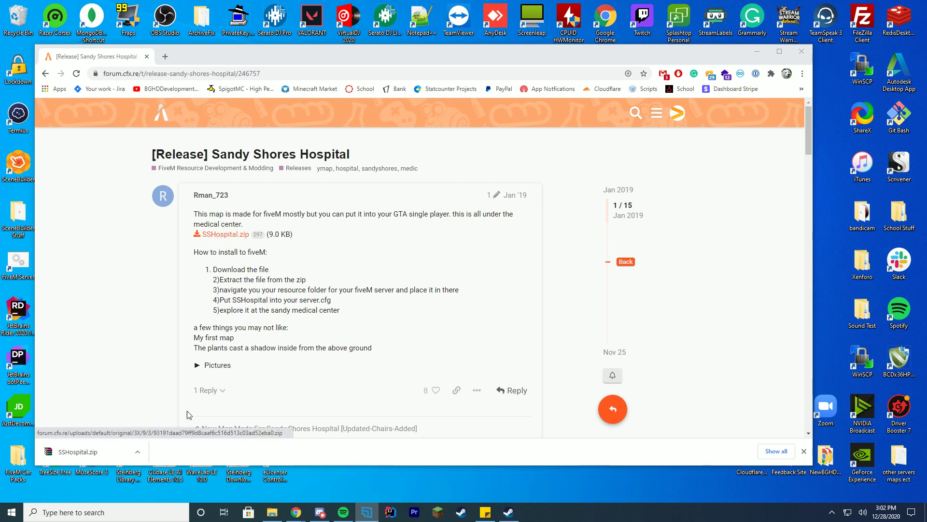
# Arrange the downloaded hospital archive beside the server's resources folder
pyautogui.click(76, 453)
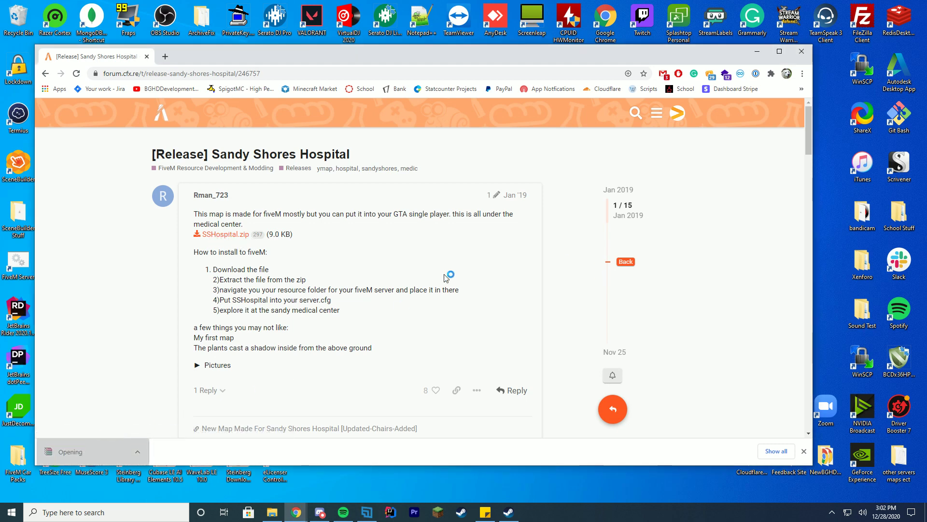
pyautogui.click(756, 52)
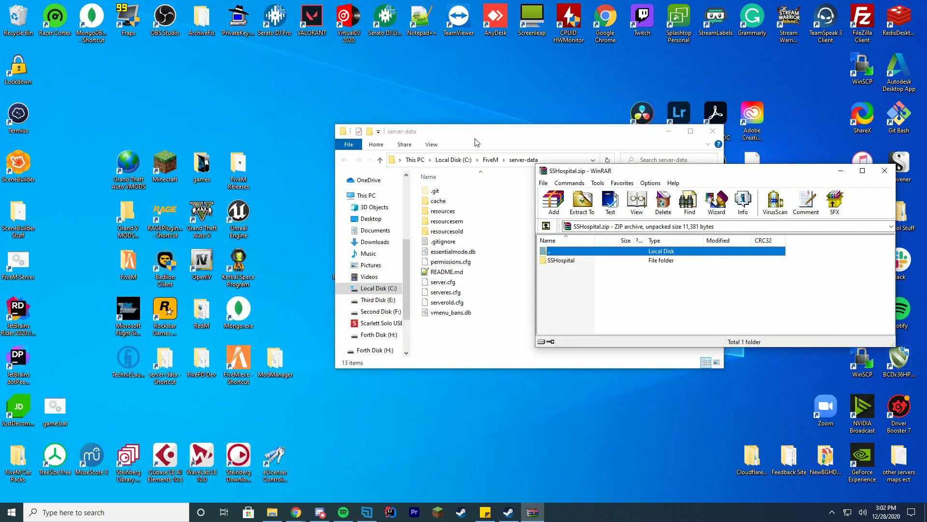
pyautogui.moveTo(478, 125); pyautogui.dragTo(239, 125)
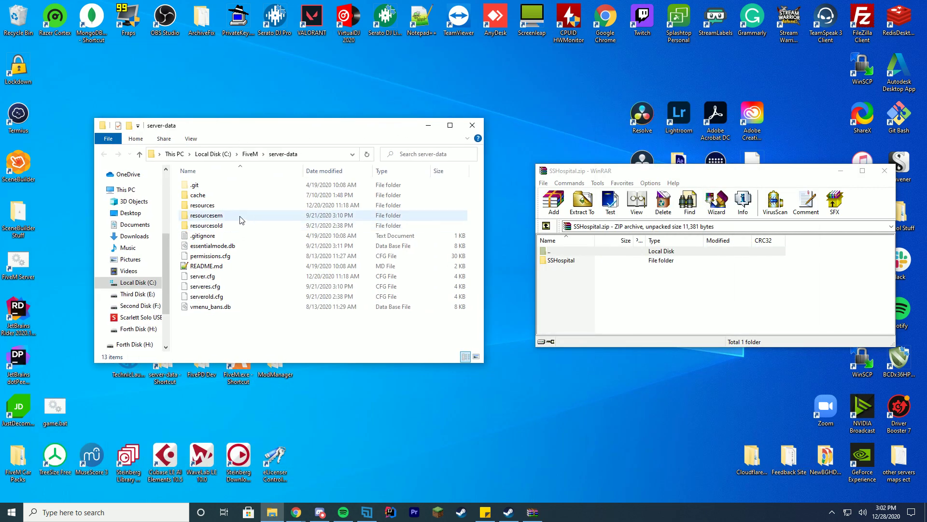
pyautogui.doubleClick(202, 205)
pyautogui.moveTo(328, 126); pyautogui.dragTo(291, 142)
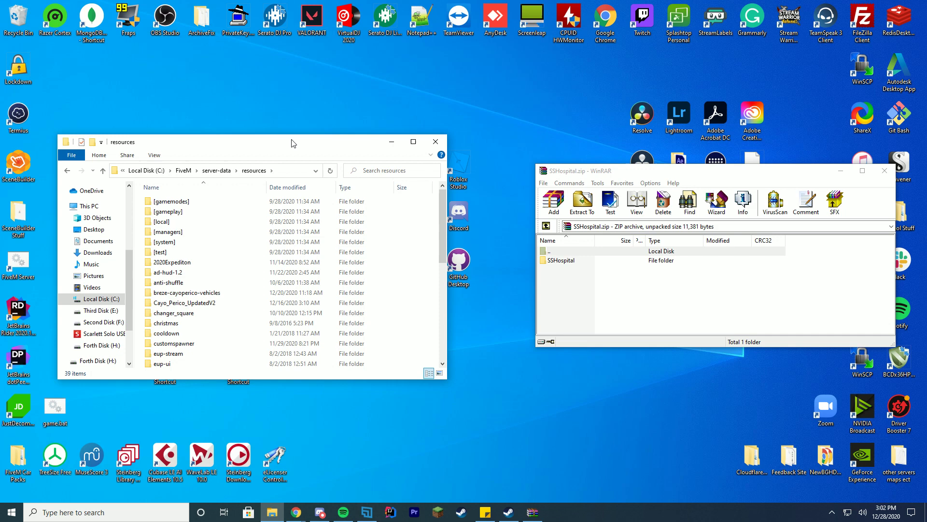
# Extract the SSHospital folder from the archive into server-data\resources
pyautogui.doubleClick(561, 260)
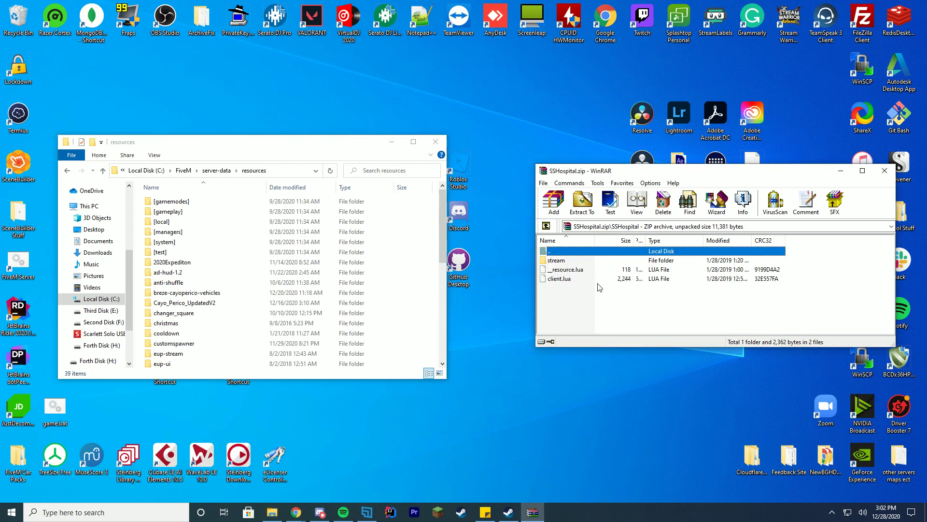
pyautogui.doubleClick(569, 250)
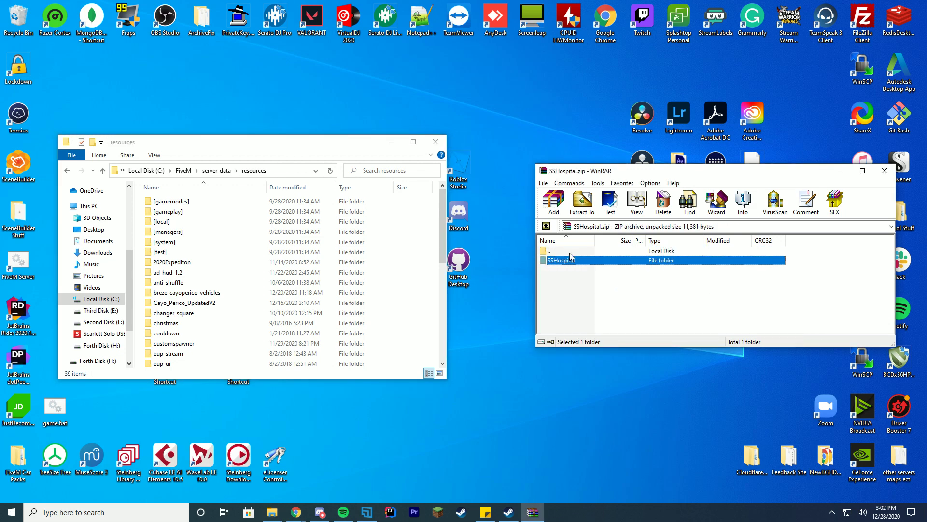
pyautogui.moveTo(561, 261); pyautogui.dragTo(326, 290)
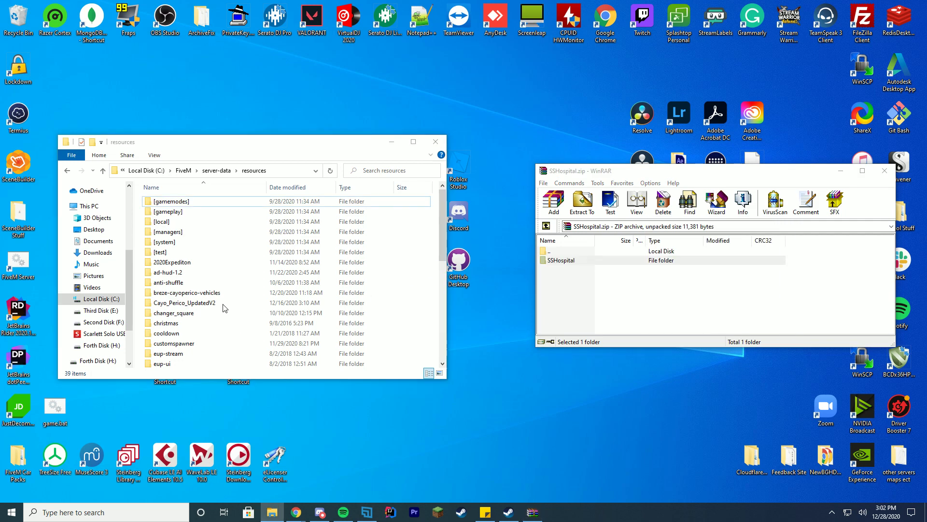
pyautogui.scroll(-5, 218, 305)
# Keep the SSHospital folder name, close the archive and return to server-data
pyautogui.rightClick(172, 362)
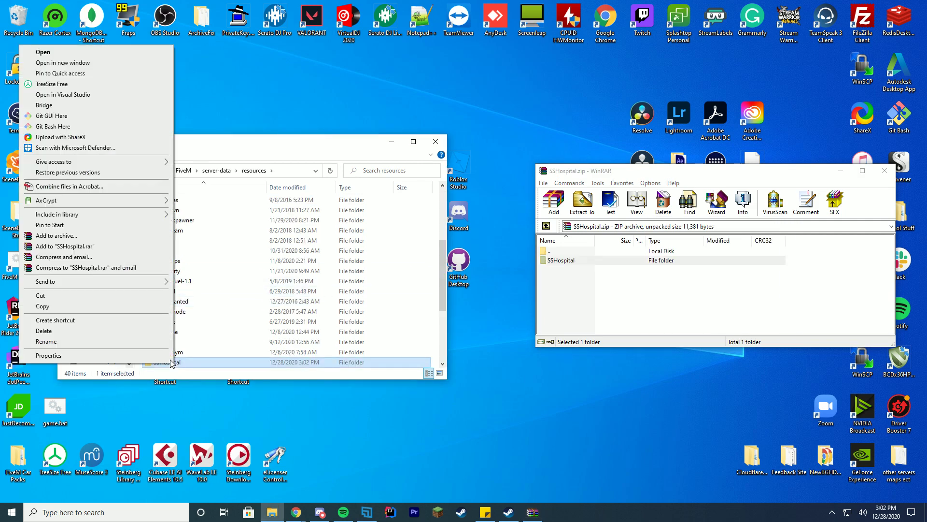
pyautogui.click(46, 341)
pyautogui.press('Return')
pyautogui.click(341, 343)
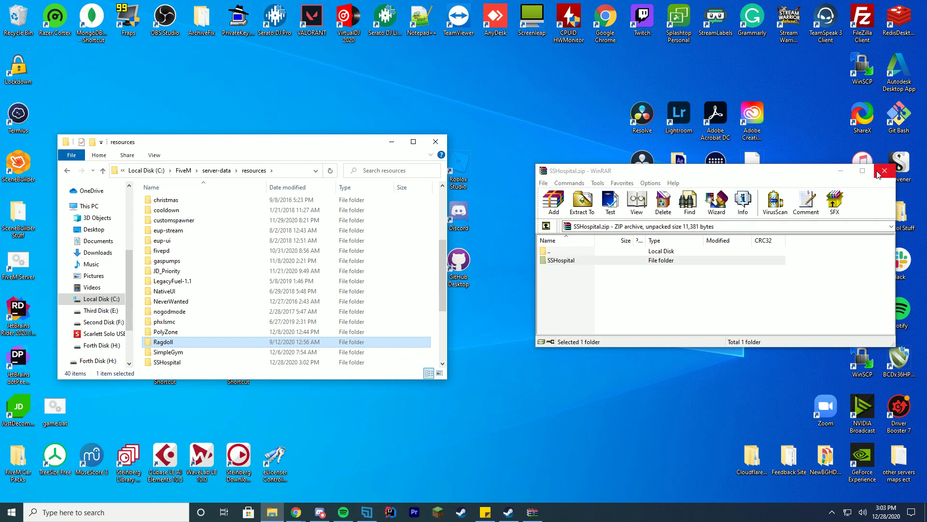
pyautogui.click(882, 171)
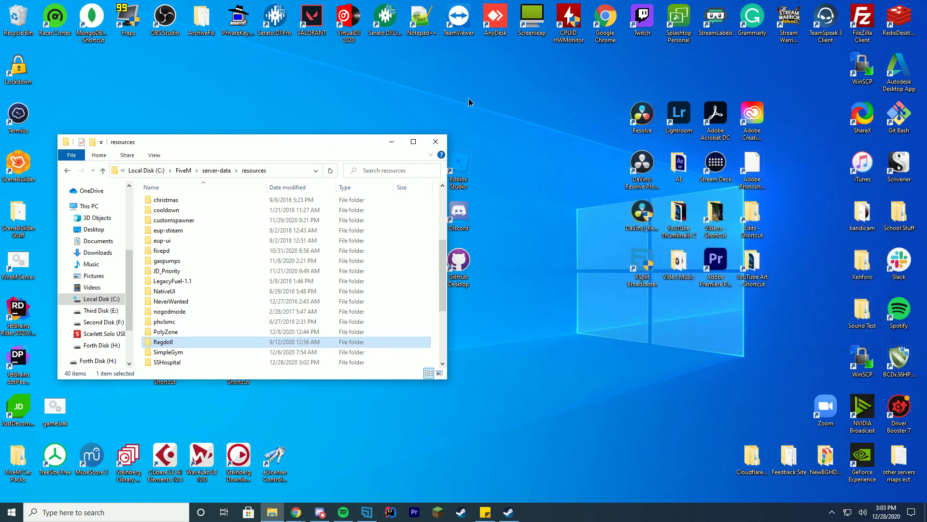
pyautogui.moveTo(290, 142); pyautogui.dragTo(445, 126)
pyautogui.click(402, 155)
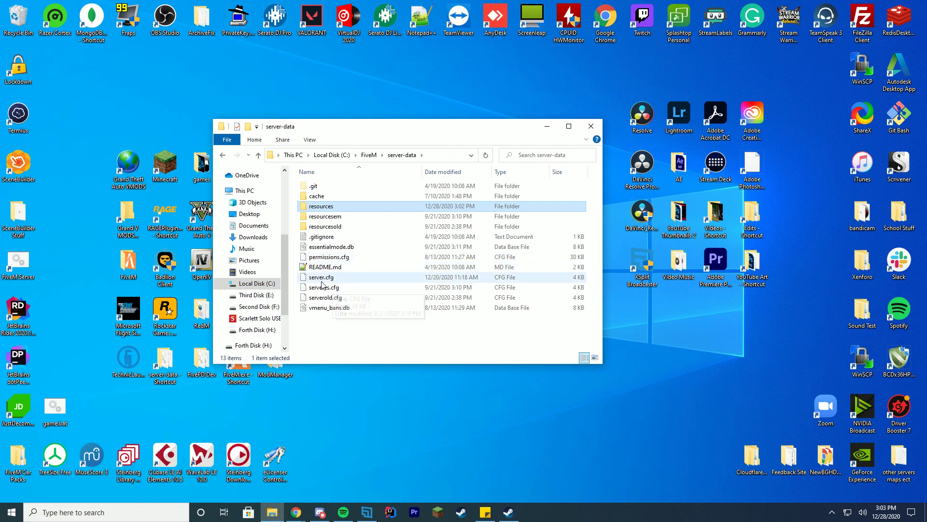
# Add an 'ensure SSHospital' line after breze-cayoperico-vehicles in server.cfg and save it
pyautogui.rightClick(321, 277)
pyautogui.click(218, 89)
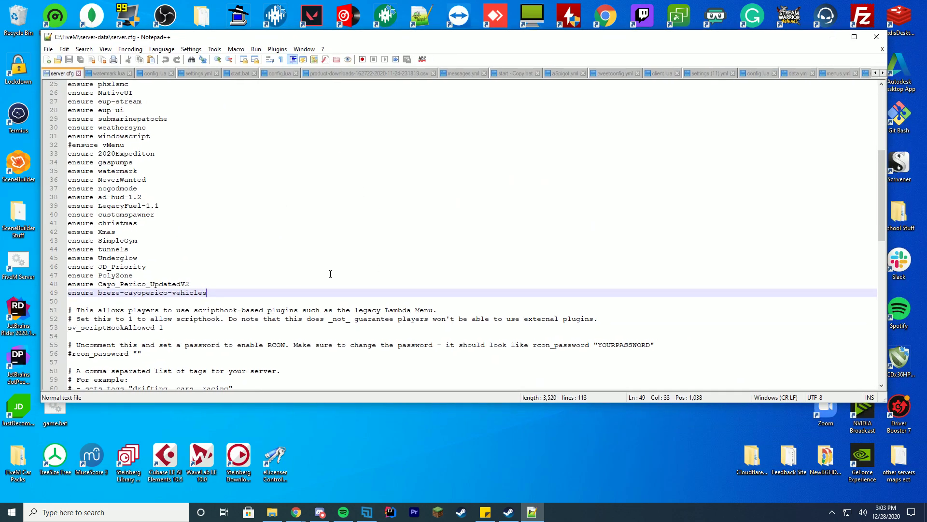
pyautogui.press('Return')
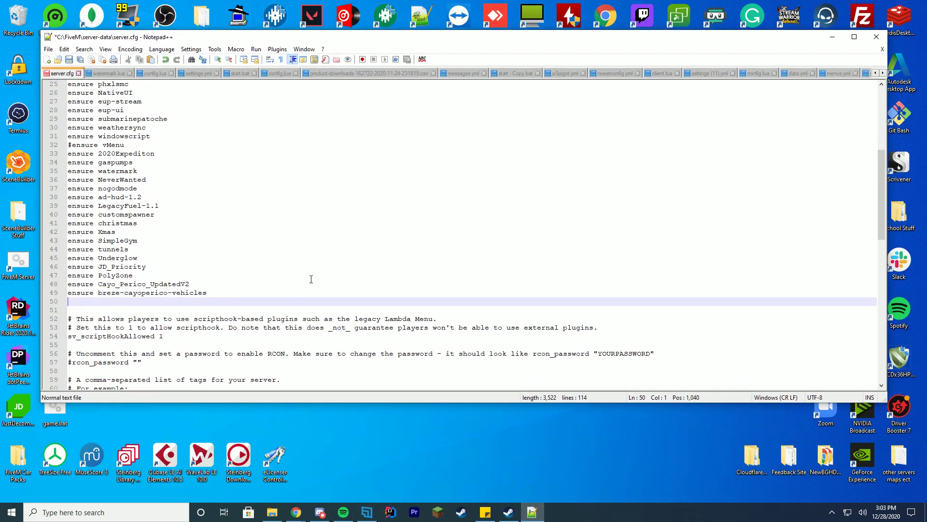
pyautogui.write('ensure SSHospital')
pyautogui.scroll(1, 149, 274)
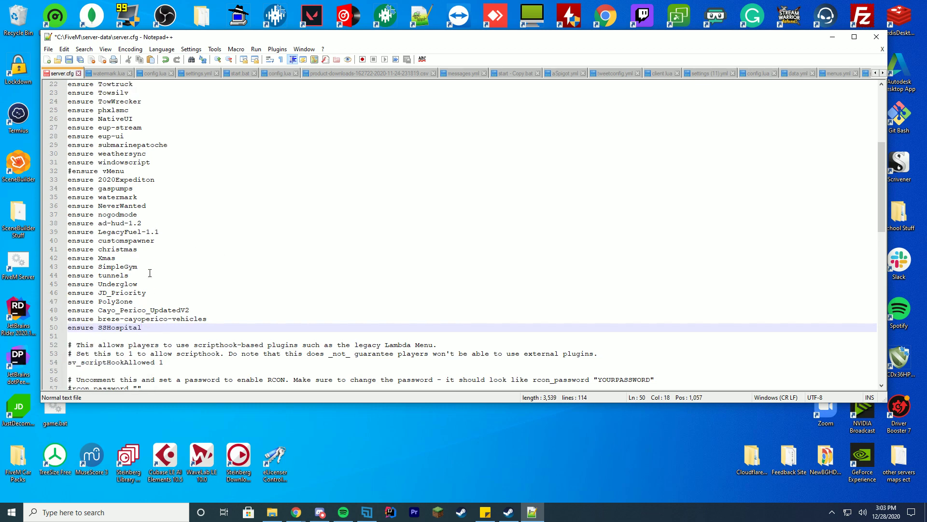
pyautogui.scroll(6, 149, 273)
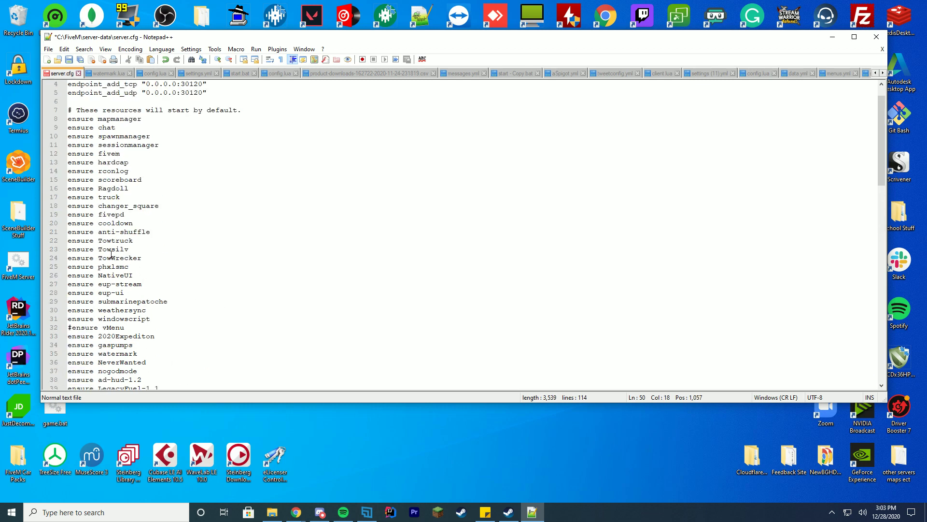
pyautogui.scroll(-6, 149, 274)
pyautogui.click(156, 319)
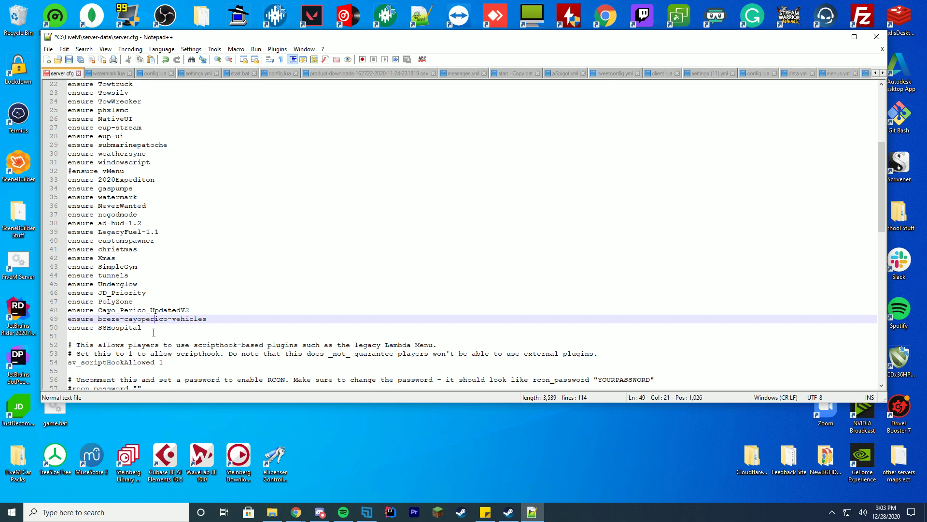
pyautogui.click(154, 335)
pyautogui.hotkey('ctrl', 's')
# Close the editor and Explorer, launch the FiveM server and watch the console start SSHospital
pyautogui.click(876, 37)
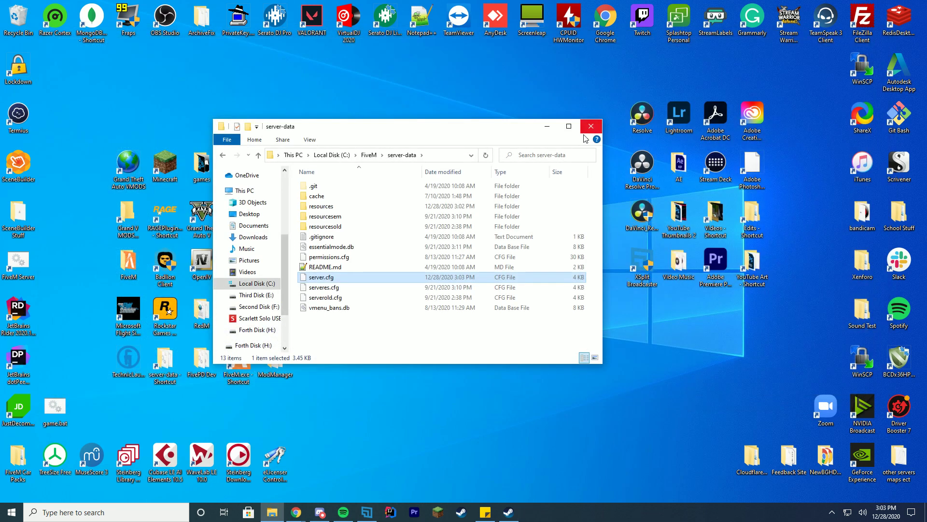
pyautogui.click(587, 127)
pyautogui.doubleClick(16, 267)
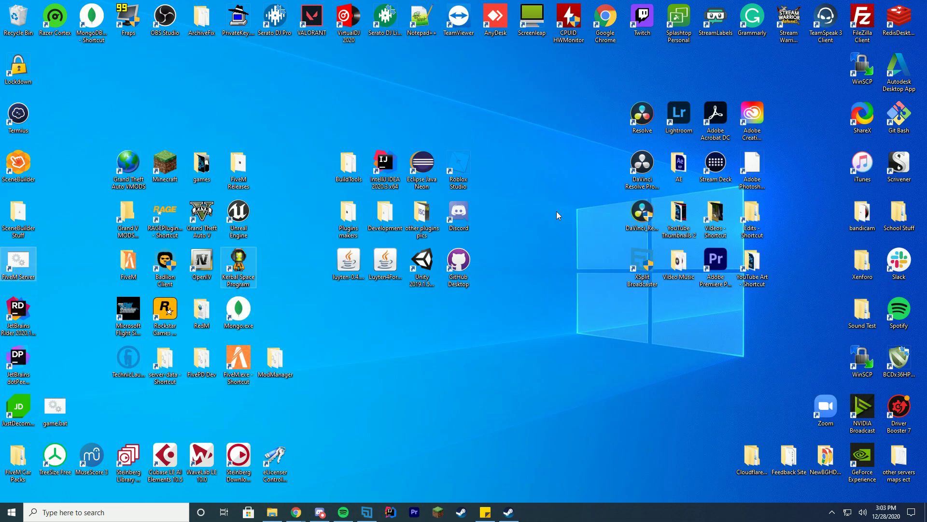
pyautogui.moveTo(346, 37); pyautogui.dragTo(493, 29)
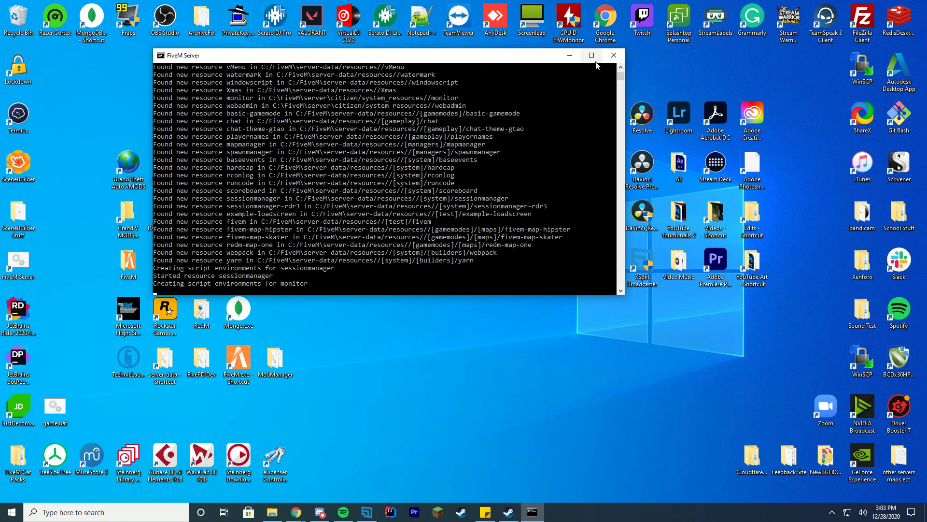
pyautogui.doubleClick(492, 30)
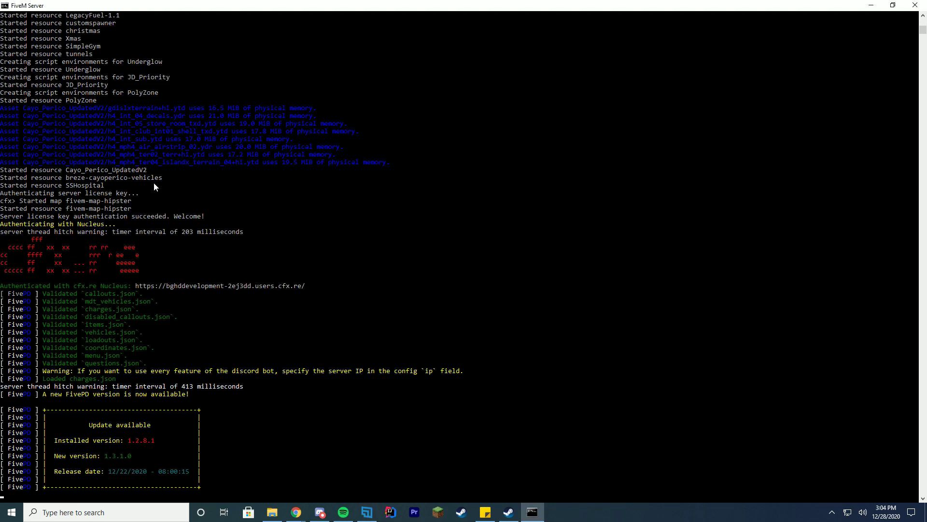
pyautogui.press('super+Down')
# Launch the FiveM game client and bring the server-data window back up
pyautogui.click(433, 38)
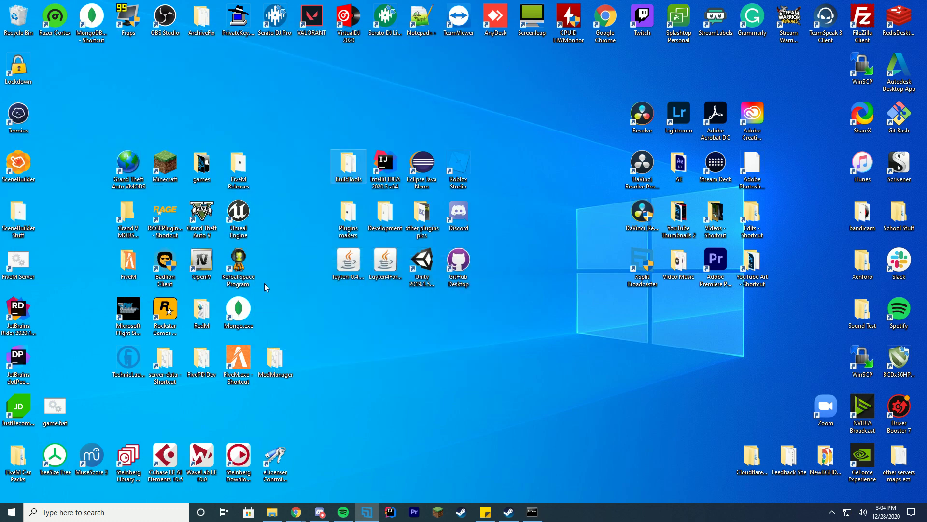
pyautogui.doubleClick(240, 352)
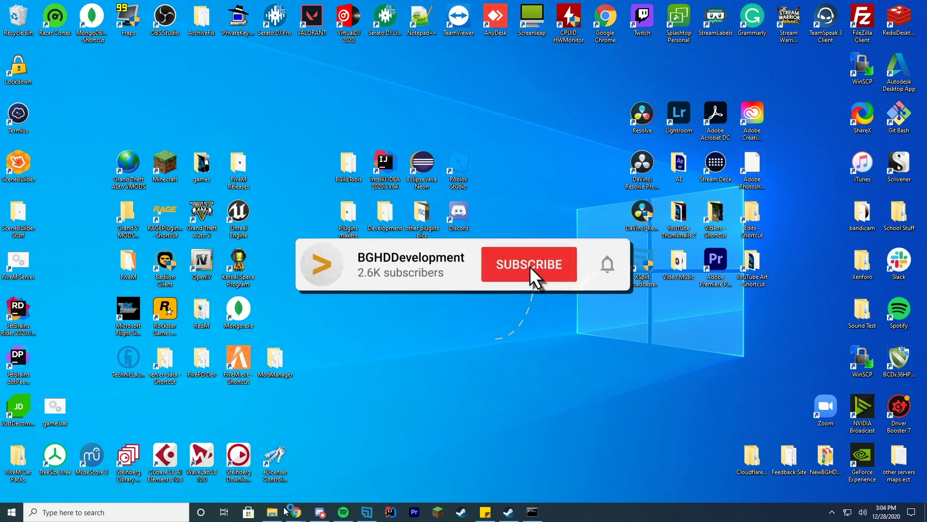
pyautogui.click(279, 512)
pyautogui.moveTo(595, 134); pyautogui.dragTo(604, 135)
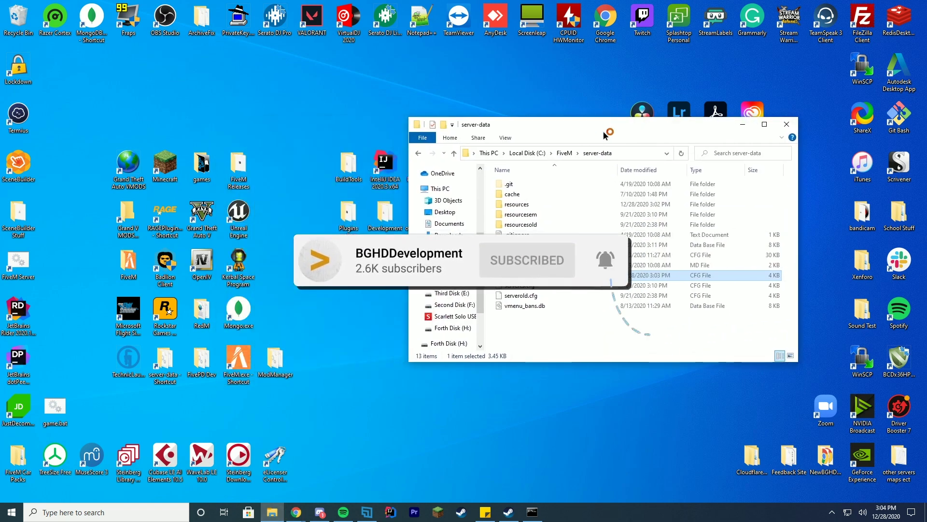
# Browse cache\files for the cached resources, return to server-data and hide the window
pyautogui.click(514, 194)
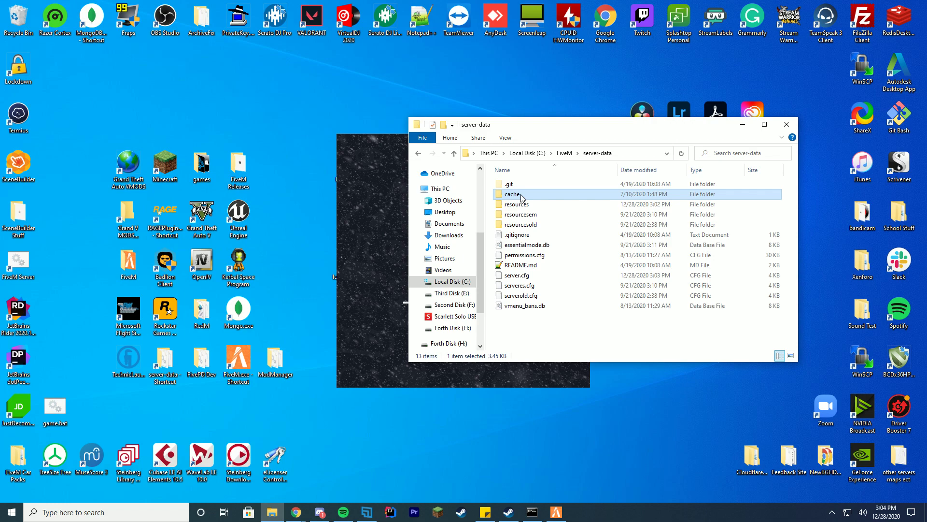
pyautogui.doubleClick(521, 197)
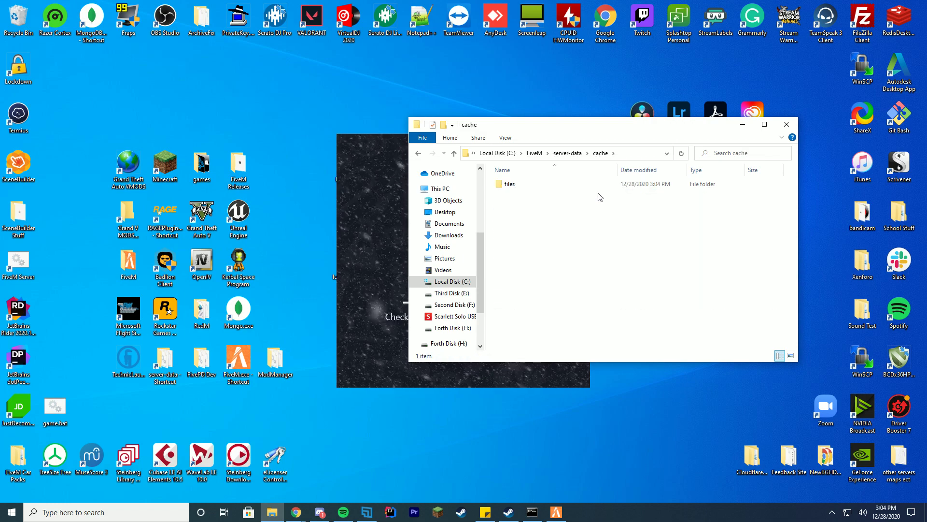
pyautogui.click(567, 153)
pyautogui.doubleClick(515, 190)
pyautogui.doubleClick(510, 183)
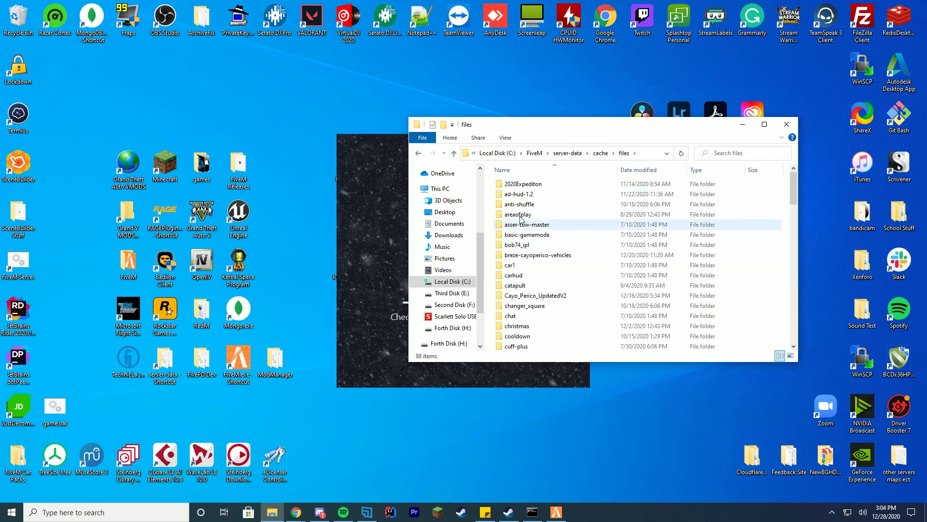
pyautogui.scroll(-5, 522, 217)
pyautogui.scroll(-5, 522, 240)
pyautogui.scroll(-5, 522, 239)
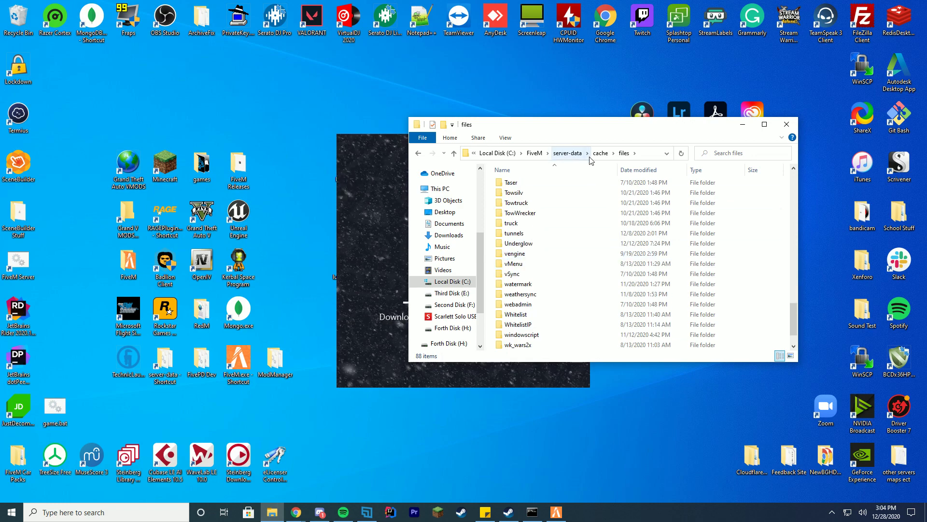
pyautogui.click(567, 153)
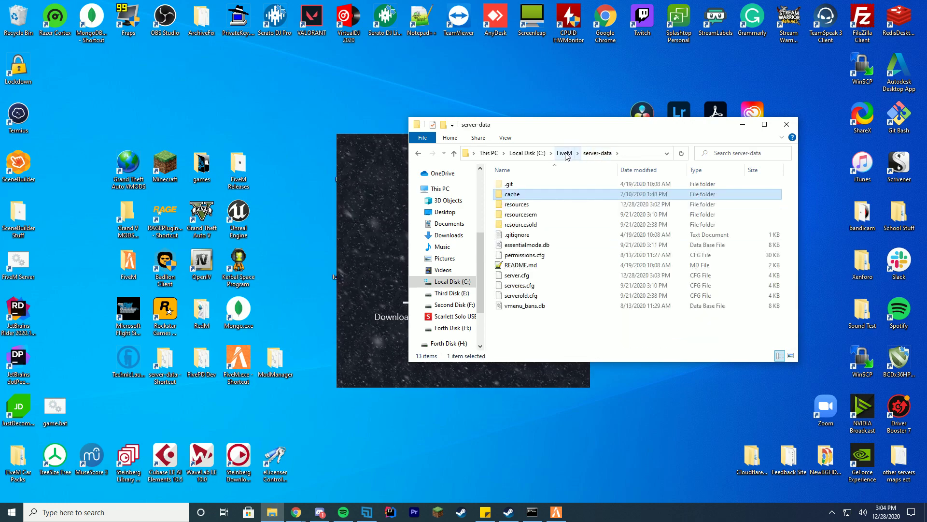
pyautogui.click(568, 153)
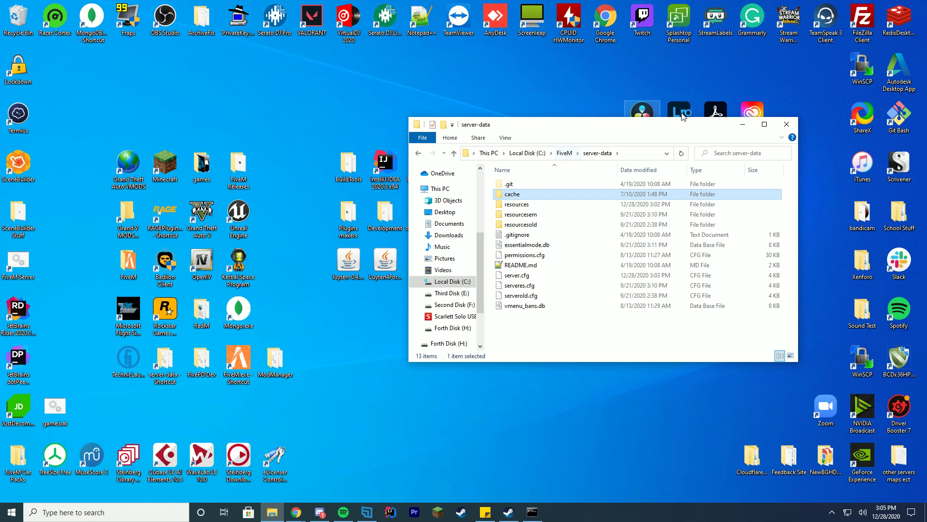
pyautogui.click(742, 125)
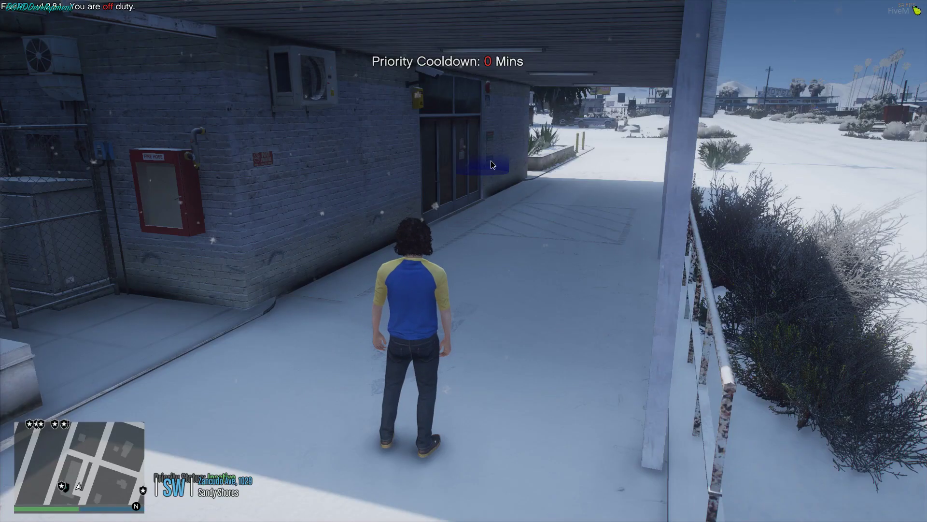
# Walk the character along the walkway to the hospital entrance door
pyautogui.press('w')
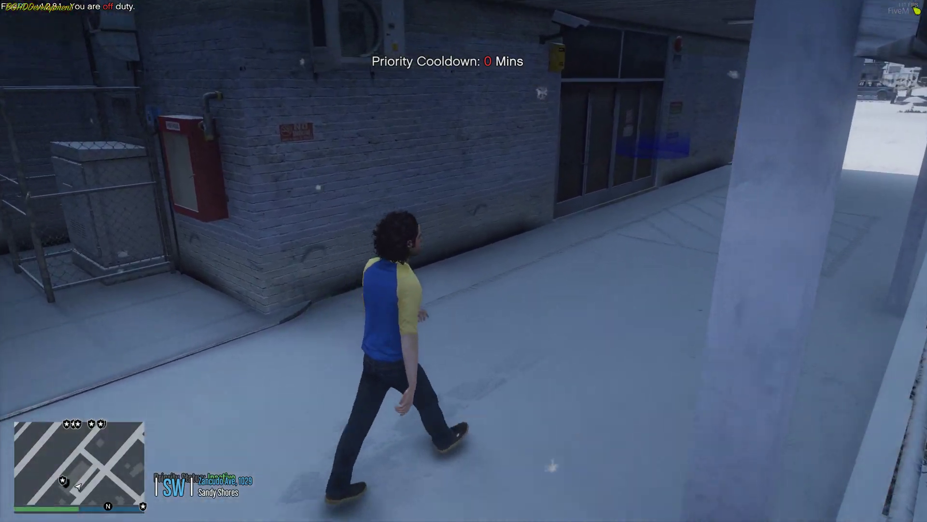
pyautogui.press('w')
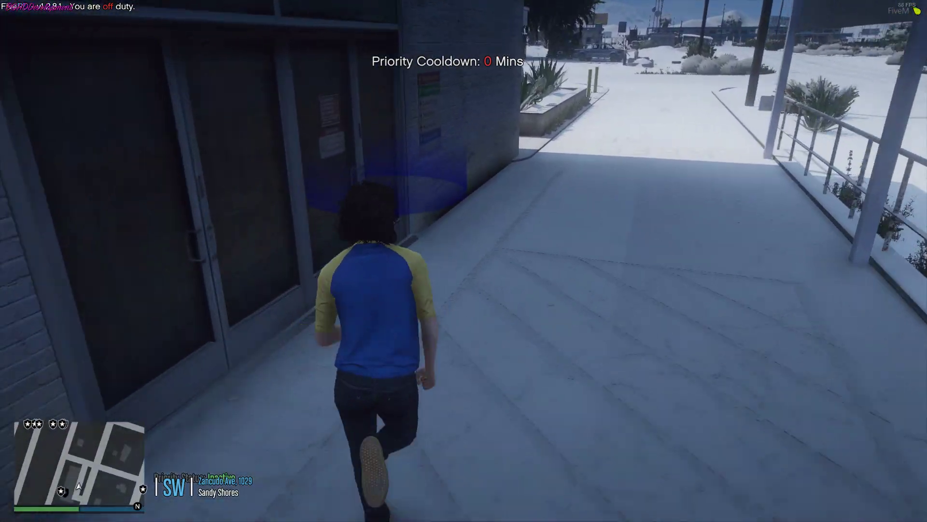
# Enter the hospital and walk through the lobby and hallway into the bed ward
pyautogui.press('e')
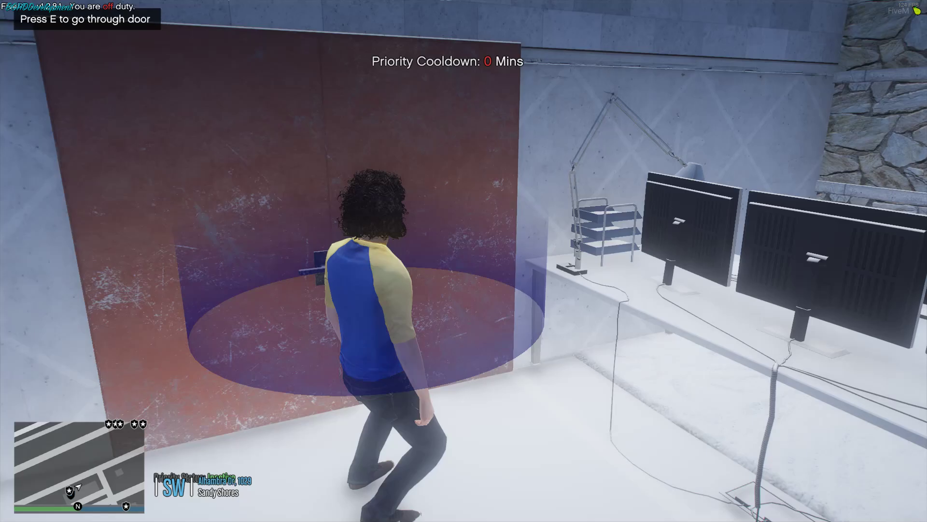
pyautogui.press('w')
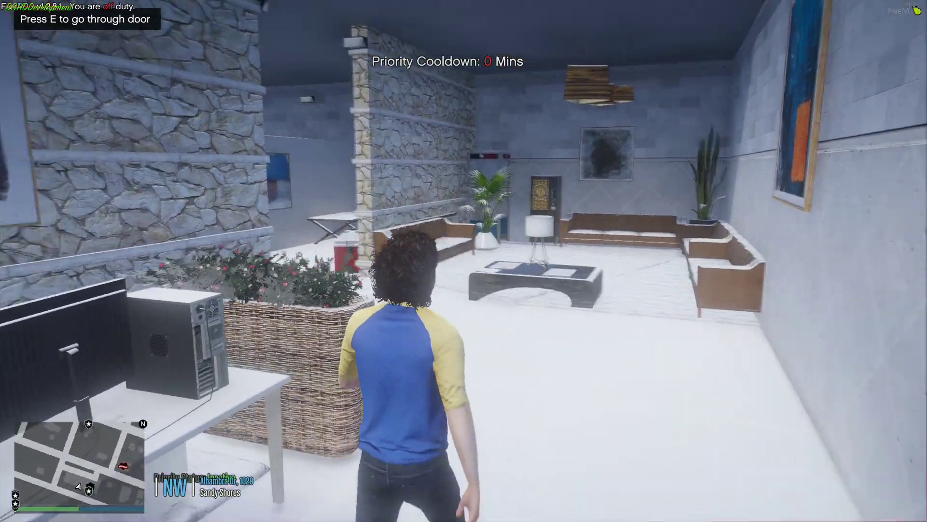
pyautogui.press('w')
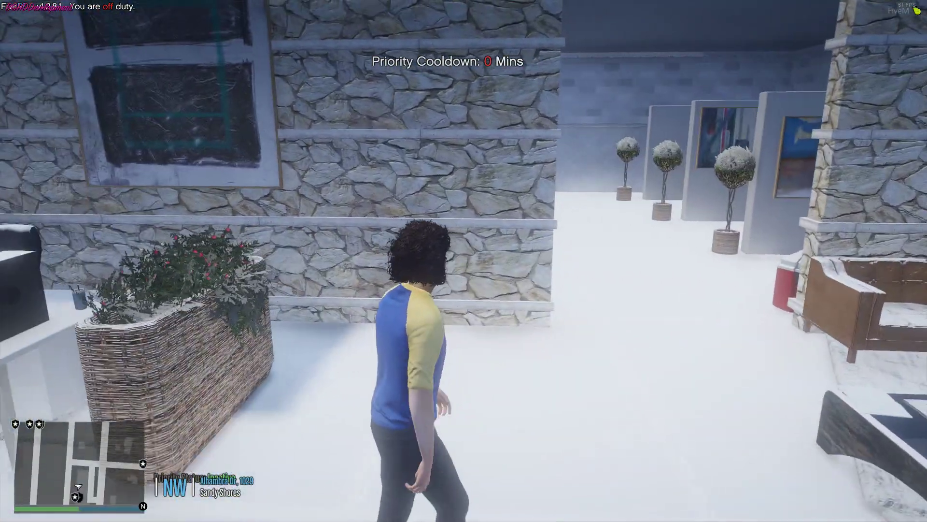
pyautogui.press('w')
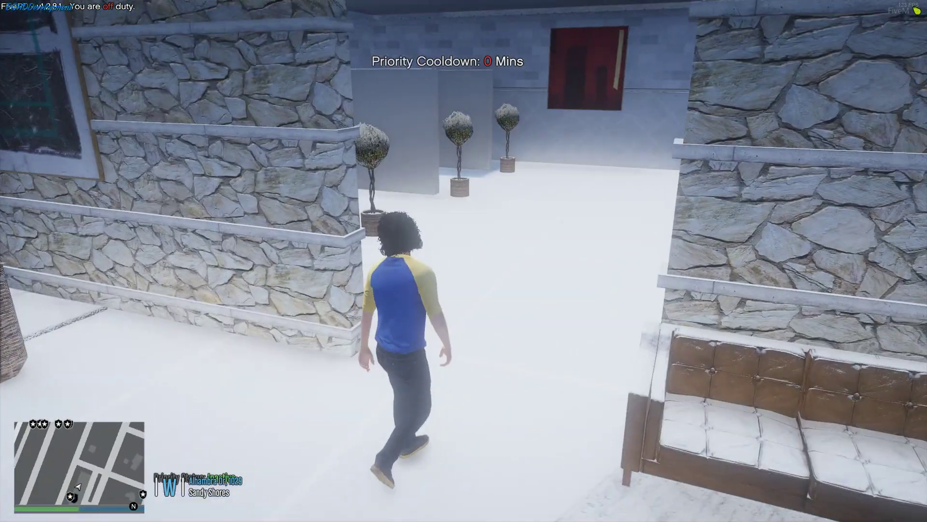
pyautogui.press('w')
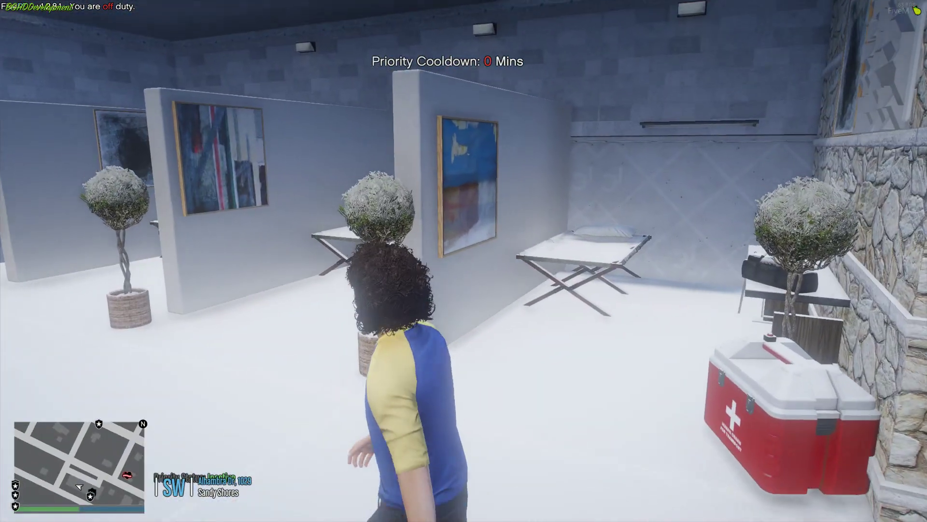
pyautogui.press('w')
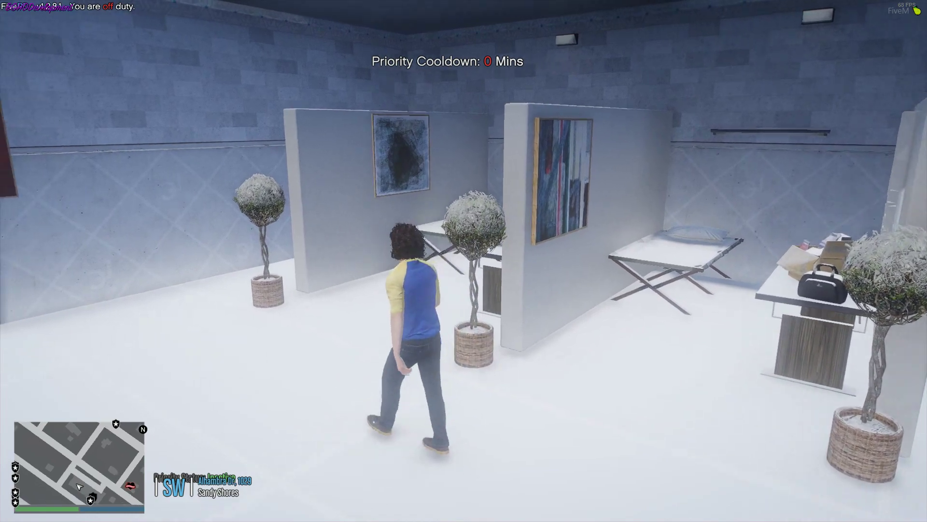
pyautogui.press('w')
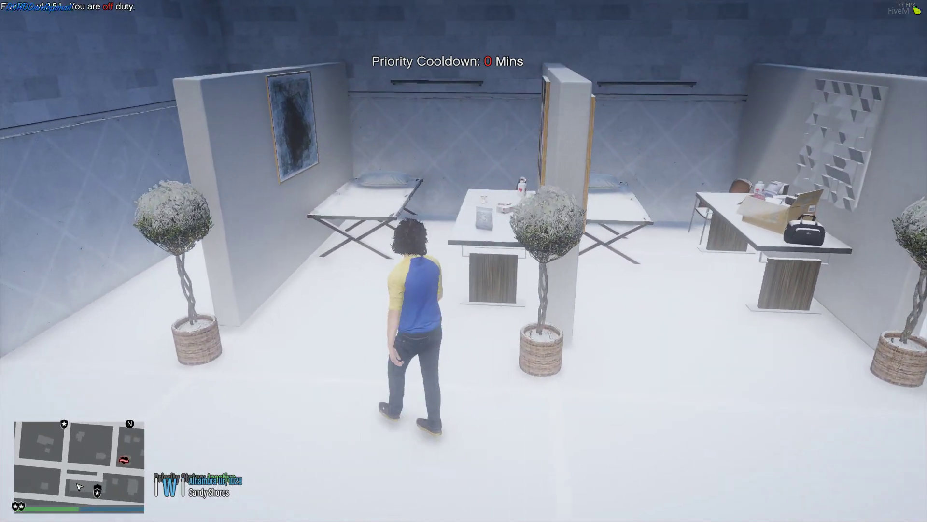
pyautogui.press('w')
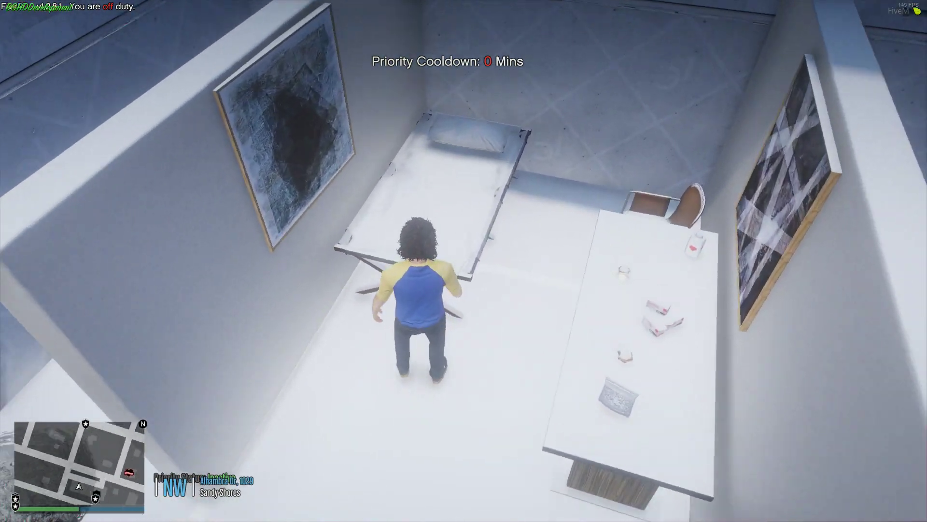
# Run back through the office into the lounge, past the payphone, toward the exit door
pyautogui.press('w')
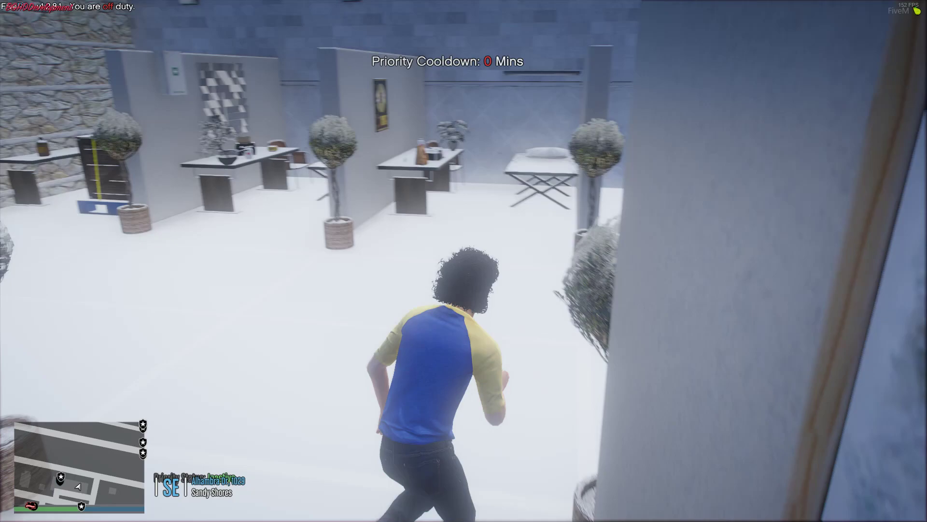
pyautogui.press('w')
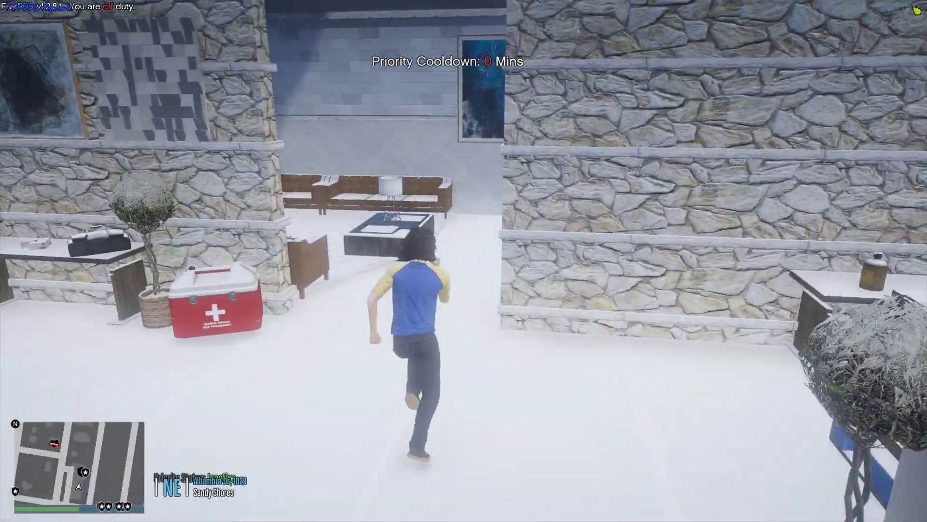
pyautogui.press('w')
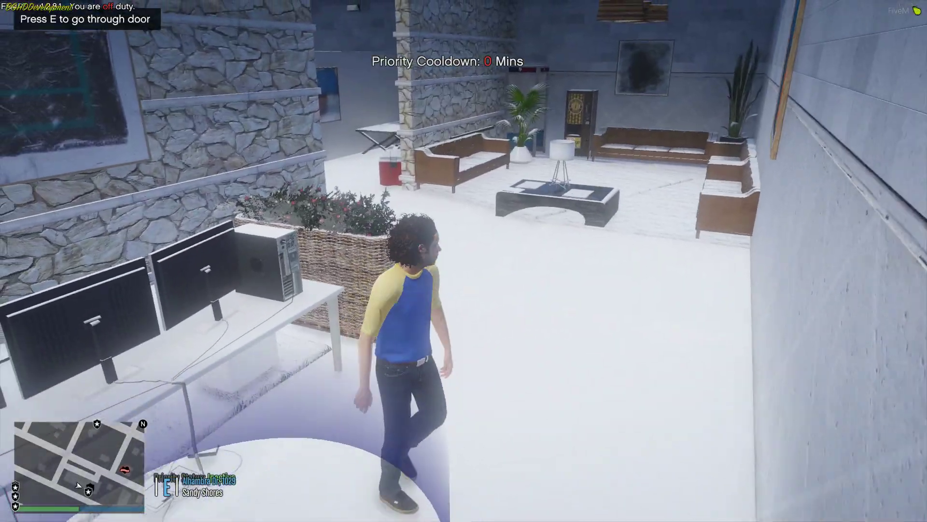
pyautogui.press('w')
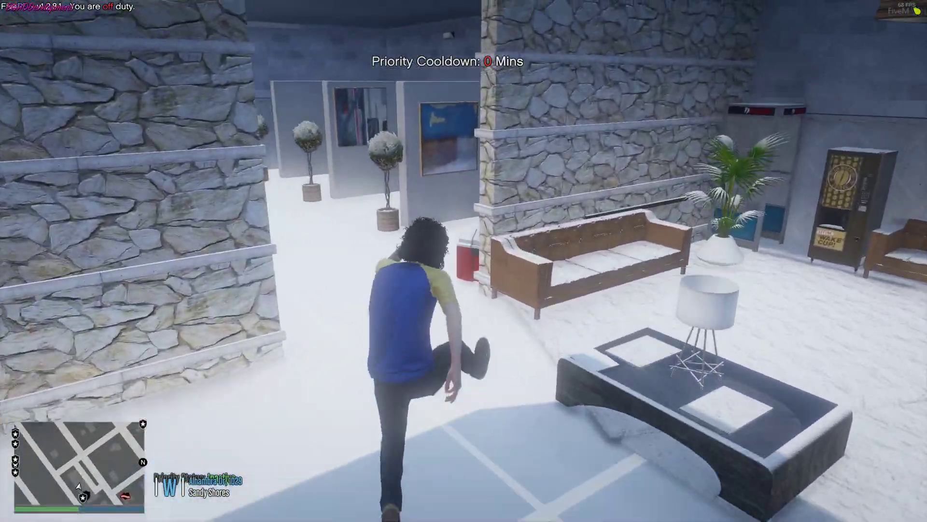
pyautogui.press('w')
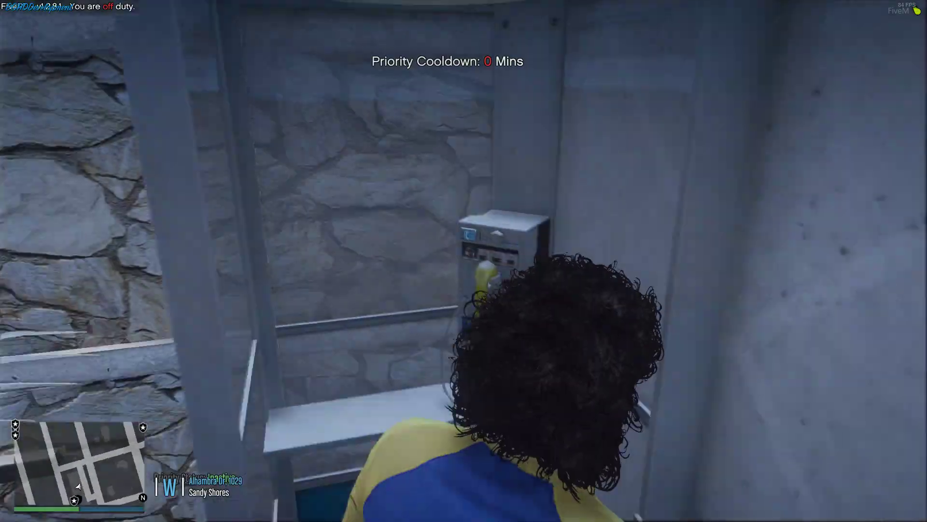
pyautogui.press('w')
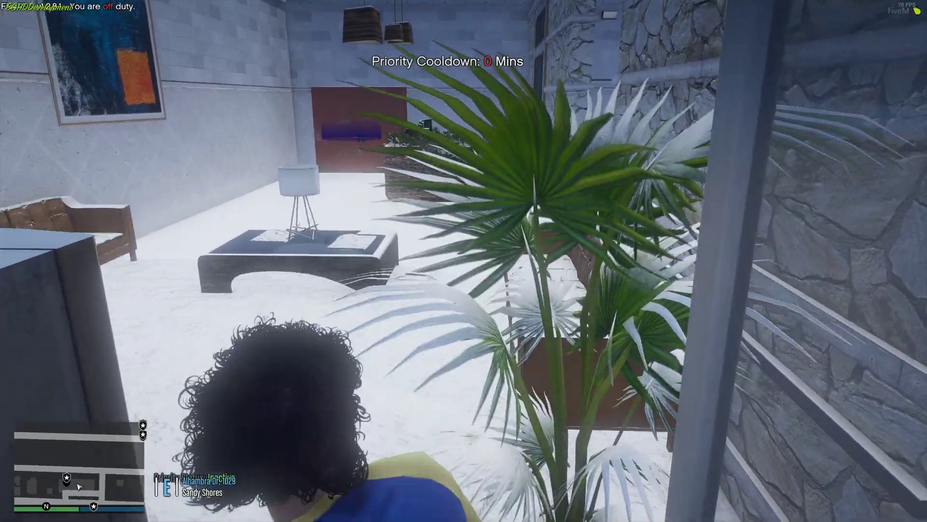
pyautogui.press('w')
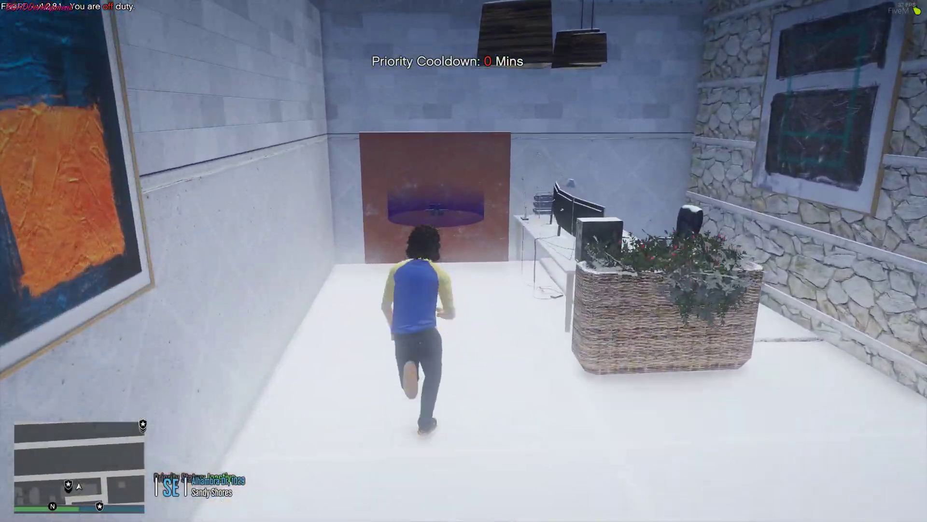
# Exit onto the porch, jump the railing and sprint across the snowy lot away from the medical center
pyautogui.press('w')
pyautogui.press('e')
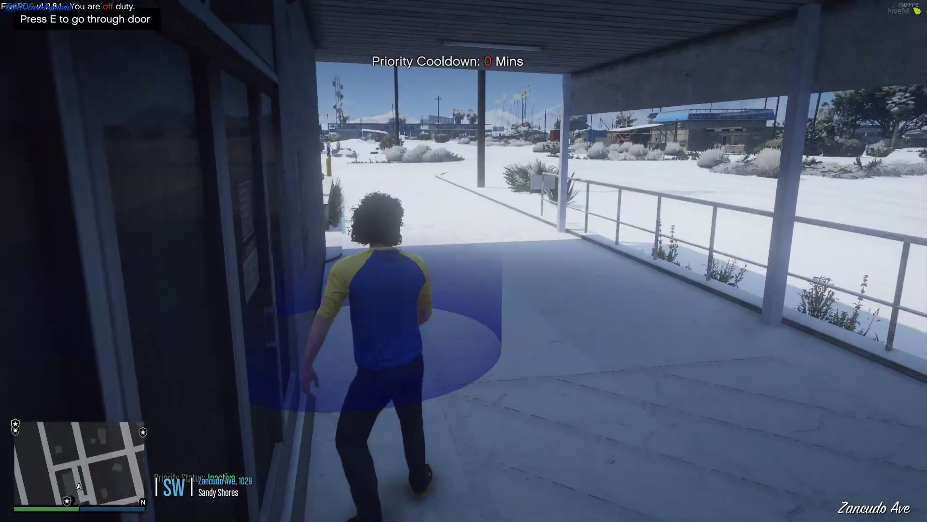
pyautogui.press('w')
pyautogui.press('space')
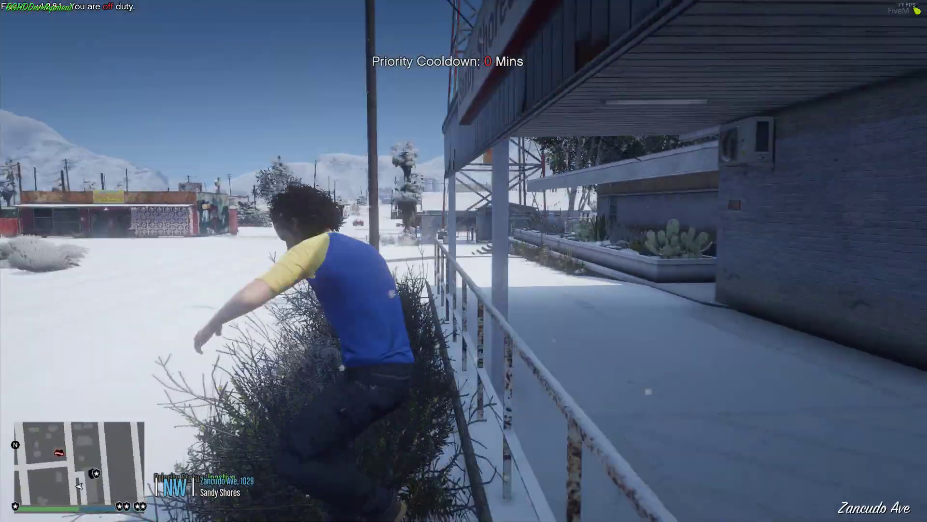
pyautogui.press('w')
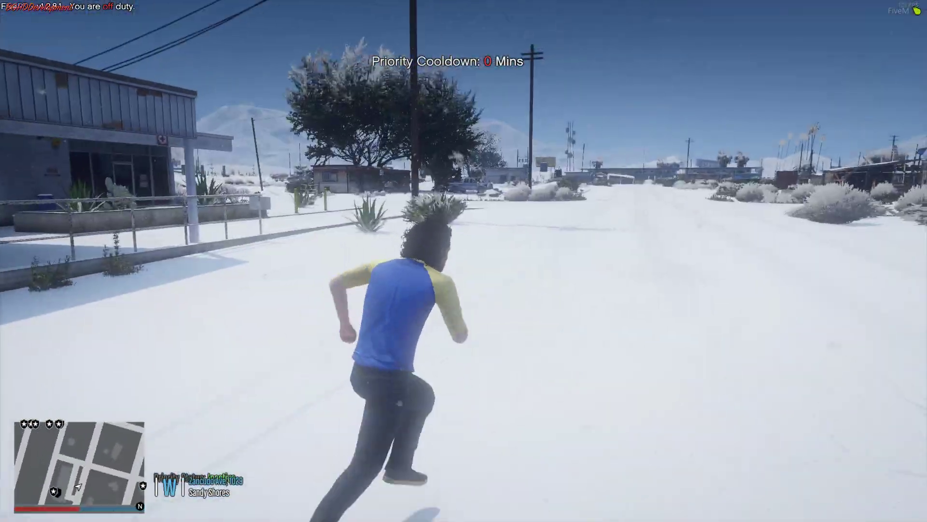
pyautogui.press('space')
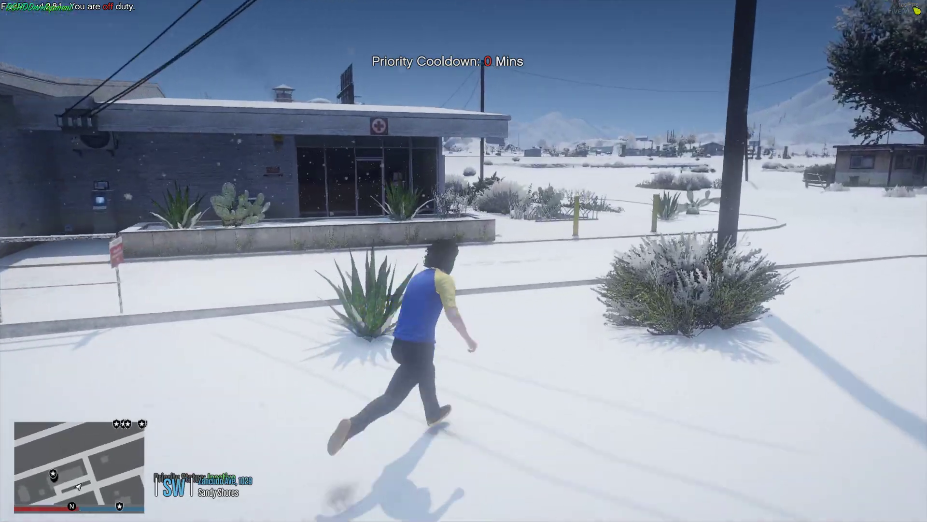
pyautogui.press('w')
pyautogui.press('w')
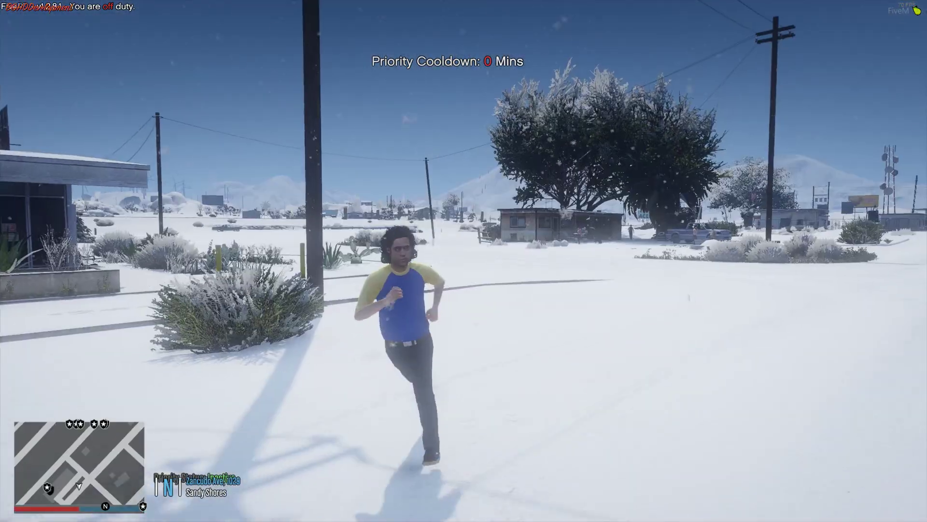